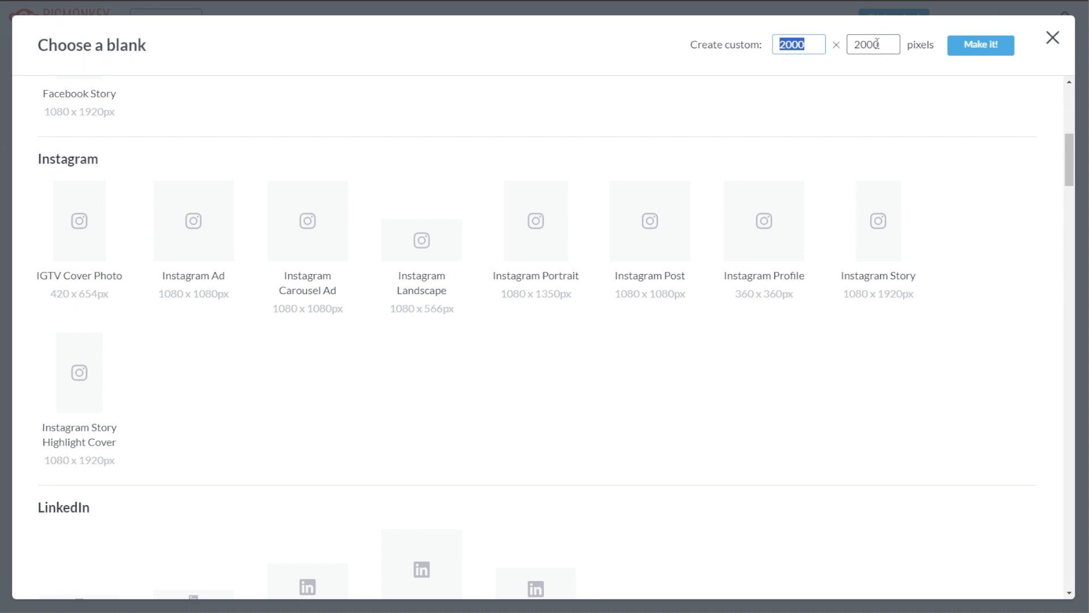
# - Close the blank canvas chooser and start a new image from the template library
pyautogui.click(1052, 38)
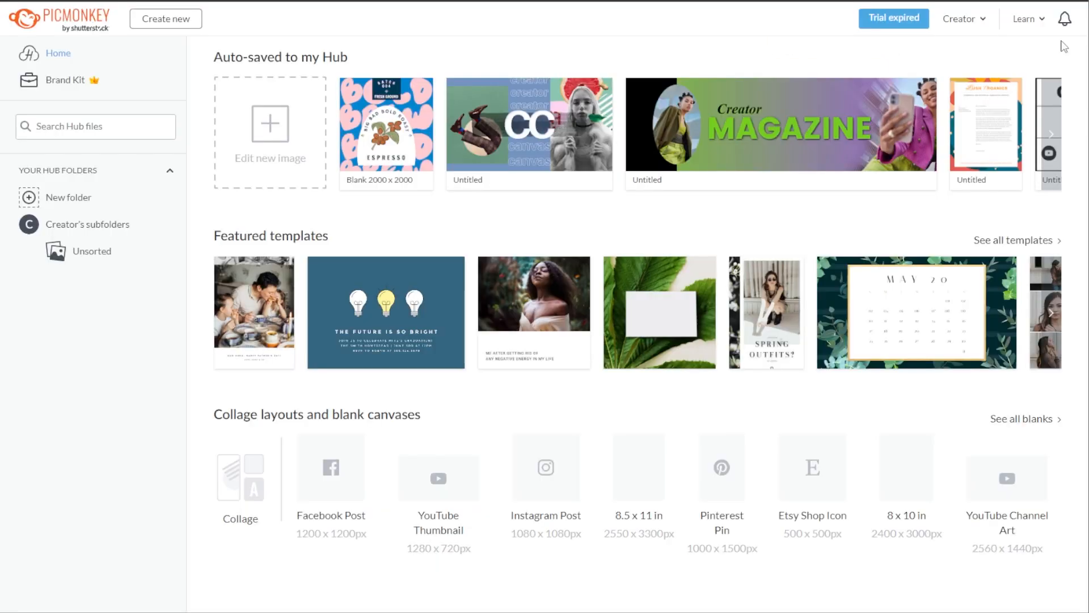
pyautogui.click(292, 130)
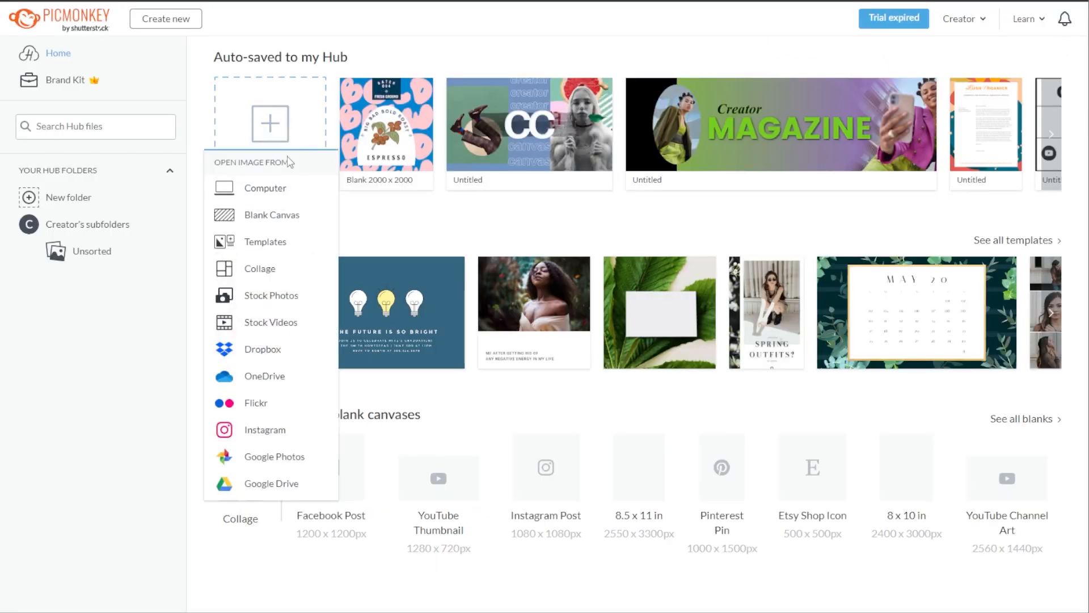
pyautogui.click(285, 244)
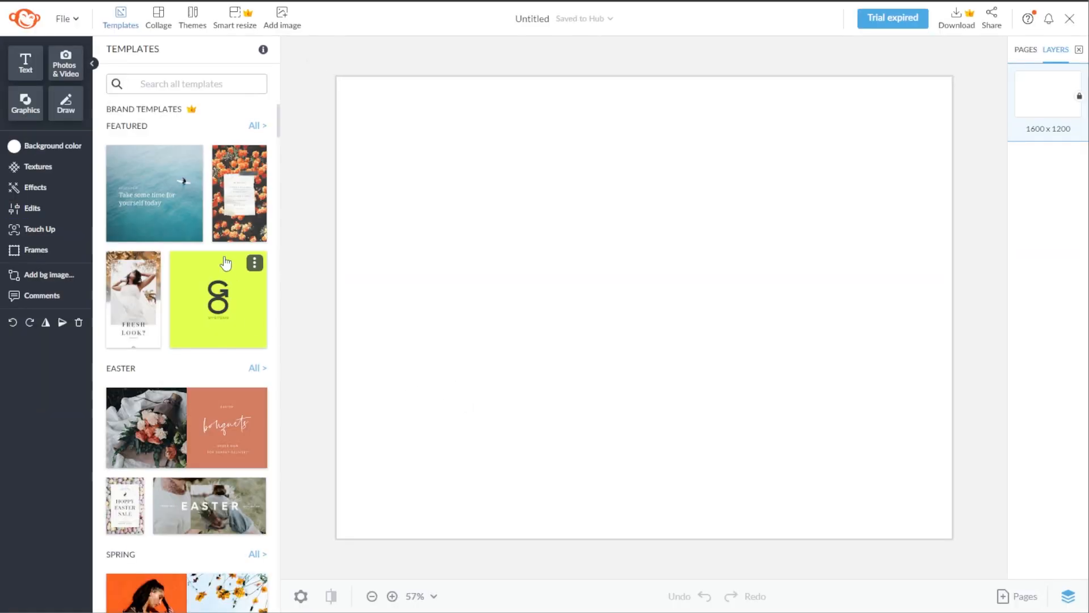
# - Browse the featured templates, search the template library for "instagram", and look through the results
pyautogui.scroll(-10, 232, 284)
pyautogui.scroll(-4, 218, 194)
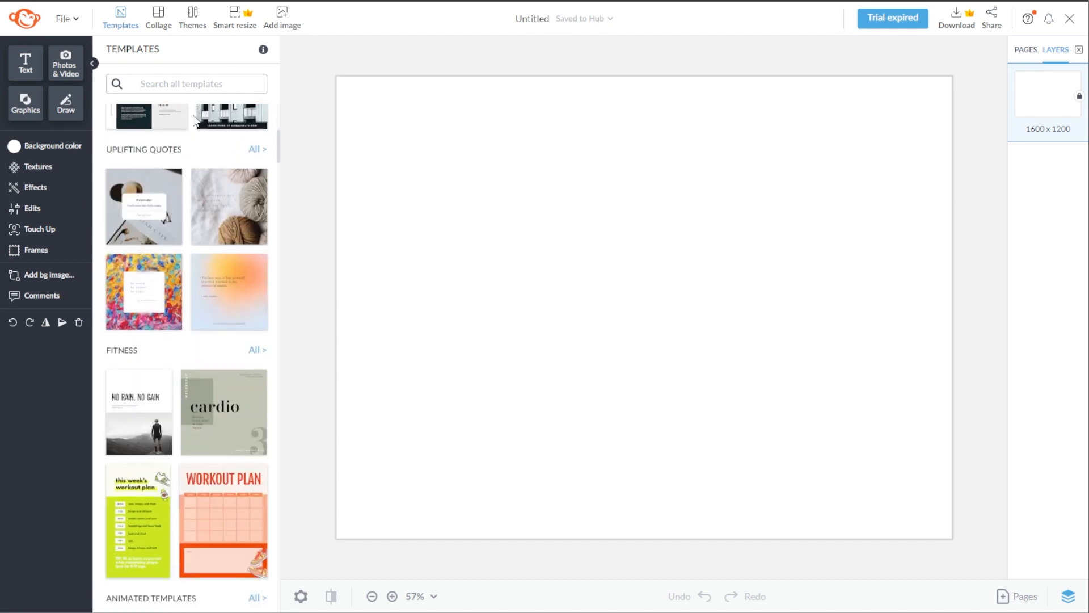
pyautogui.click(189, 84)
pyautogui.write('instagram')
pyautogui.press('Return')
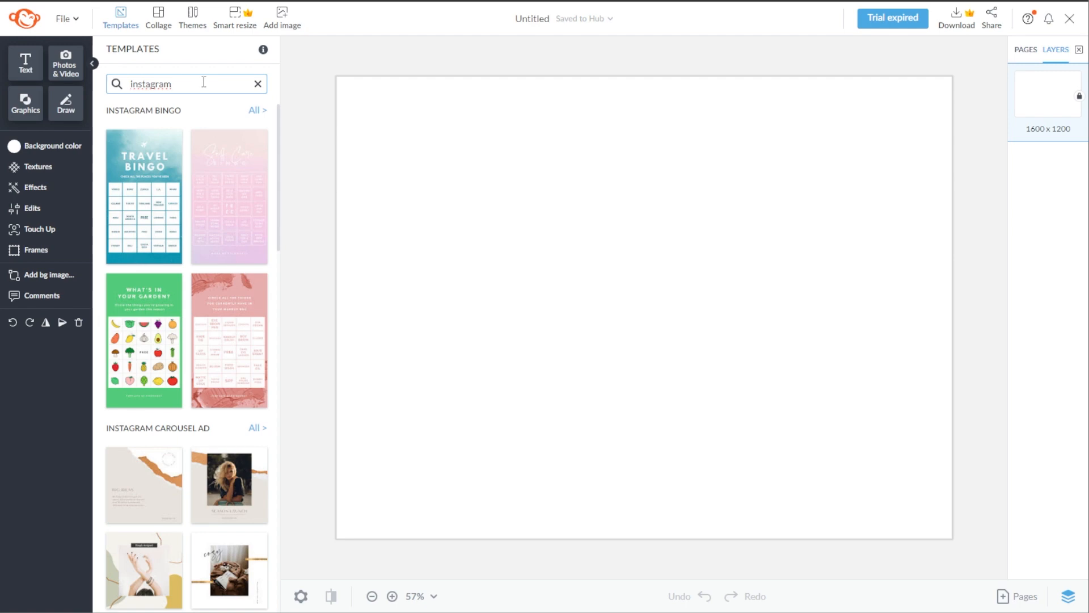
pyautogui.scroll(-11, 238, 312)
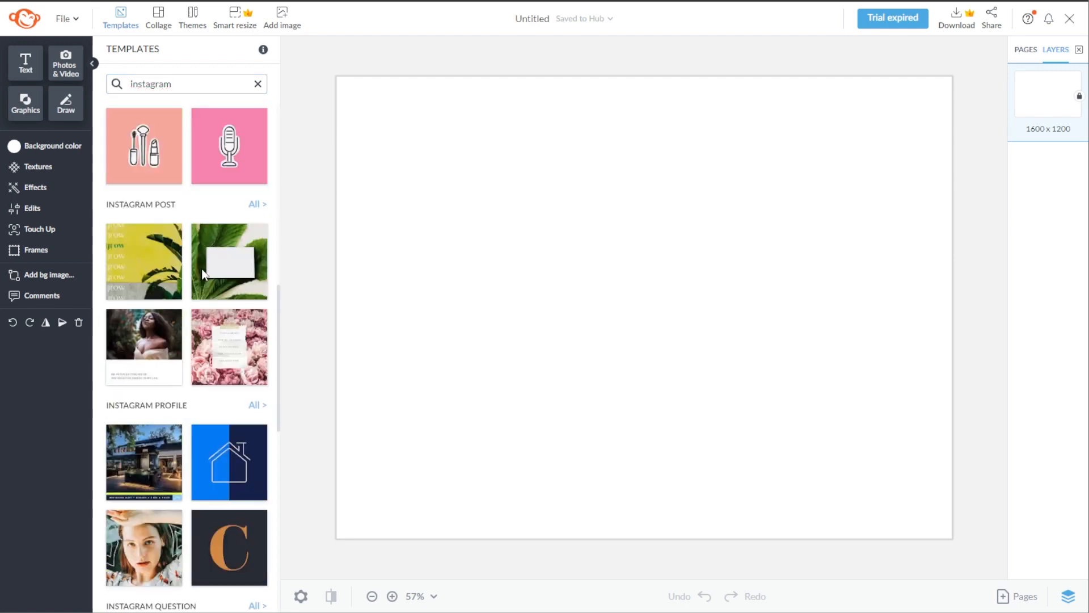
# - Refine the template search to "instagram video" and load the square grey template with the candle and cosmetics photo
pyautogui.scroll(7, 240, 315)
pyautogui.scroll(-1, 241, 316)
pyautogui.click(178, 83)
pyautogui.scroll(-3, 193, 193)
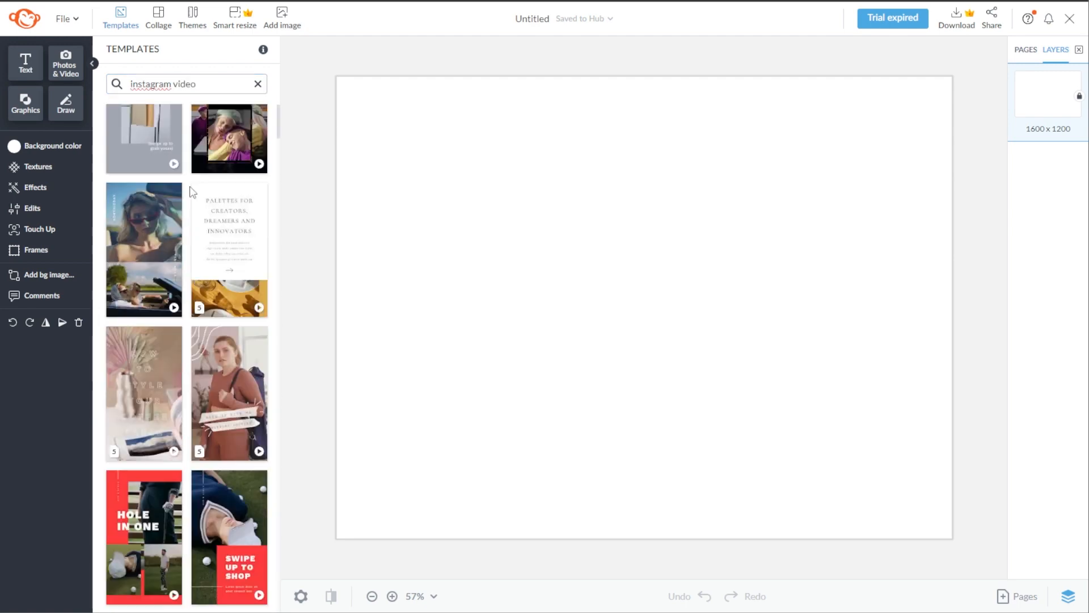
pyautogui.scroll(-8, 193, 340)
pyautogui.click(144, 410)
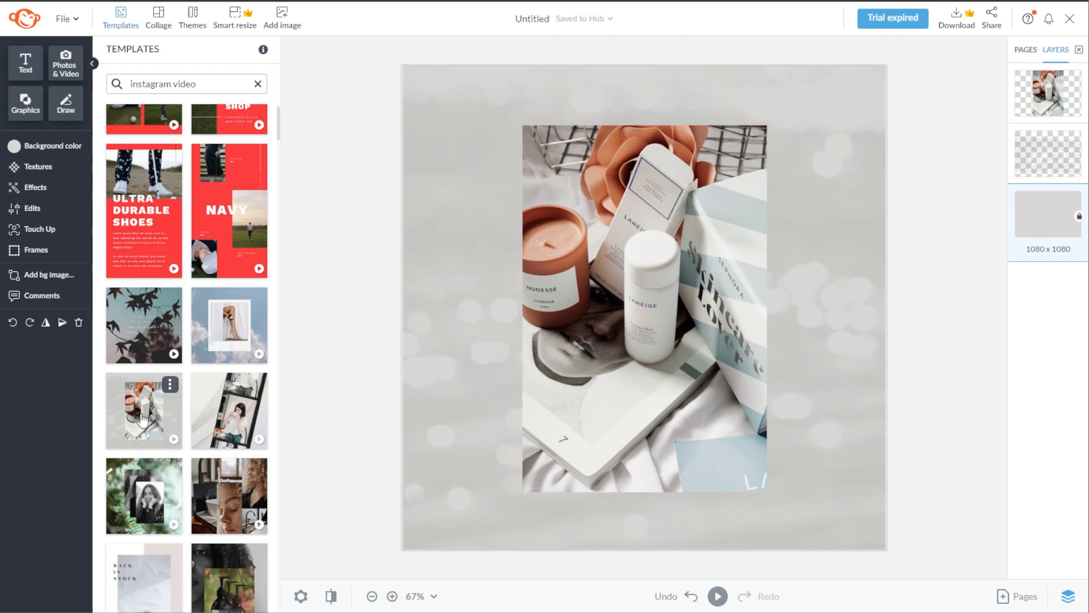
# - Search the graphics for "green", add the Abstract Rowan graphic, and enlarge it over the canvas's lower-right area
pyautogui.click(20, 116)
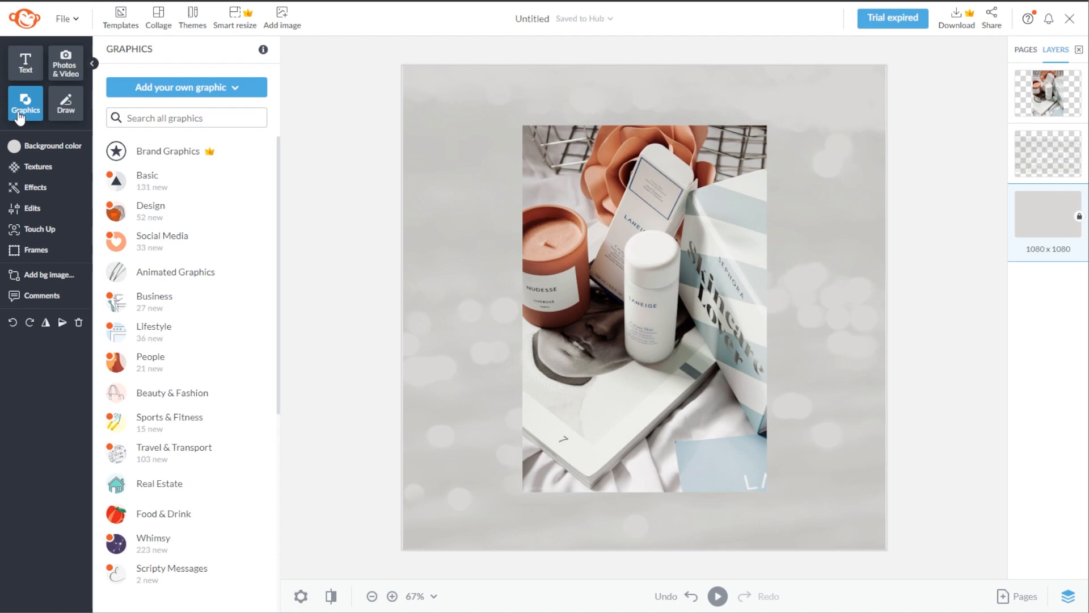
pyautogui.scroll(-6, 240, 197)
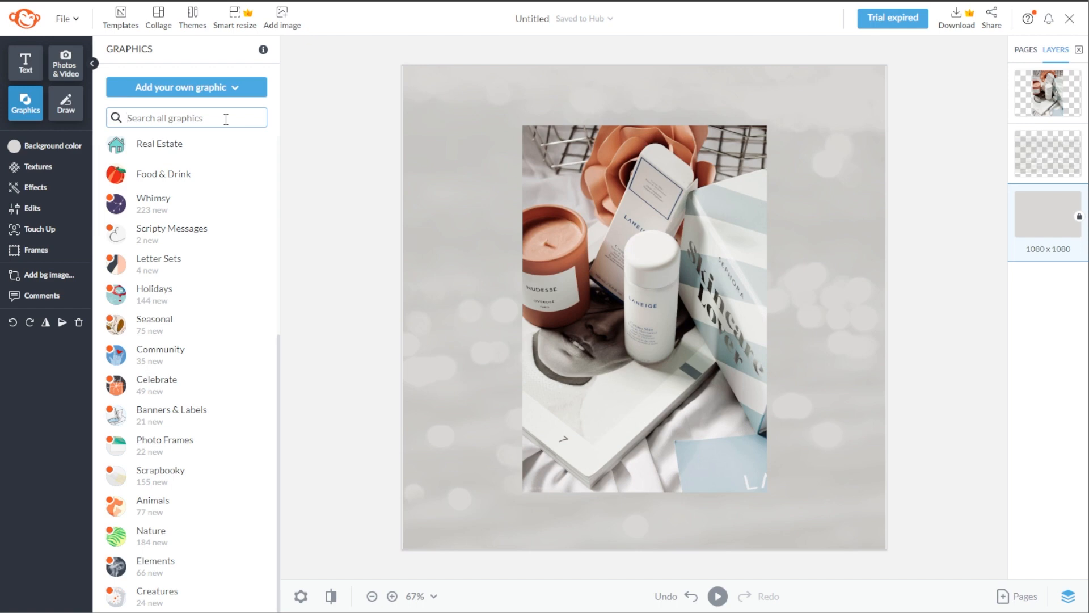
pyautogui.write('green')
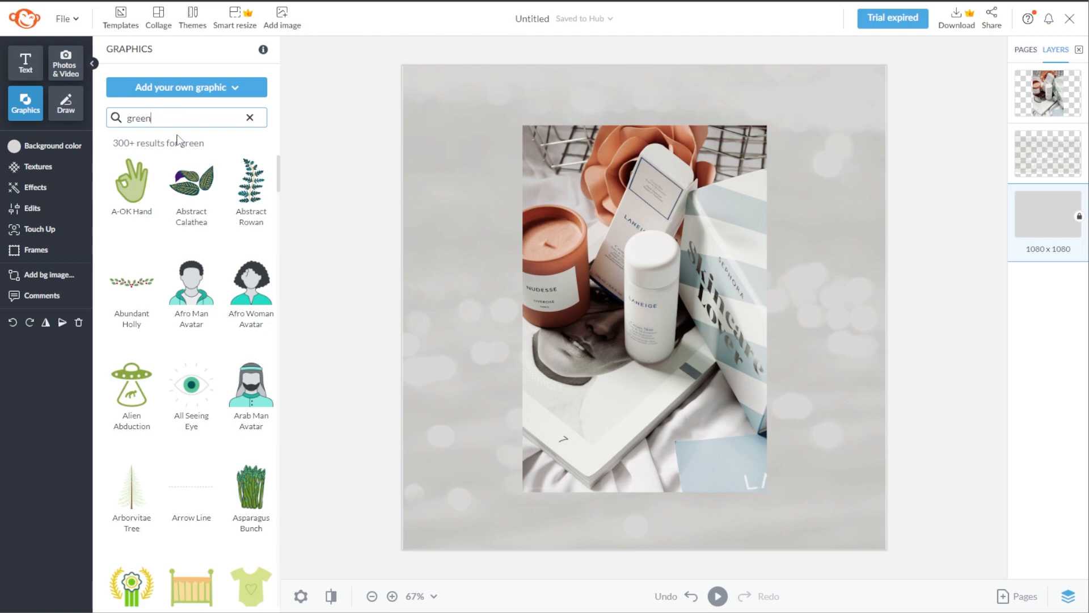
pyautogui.click(254, 192)
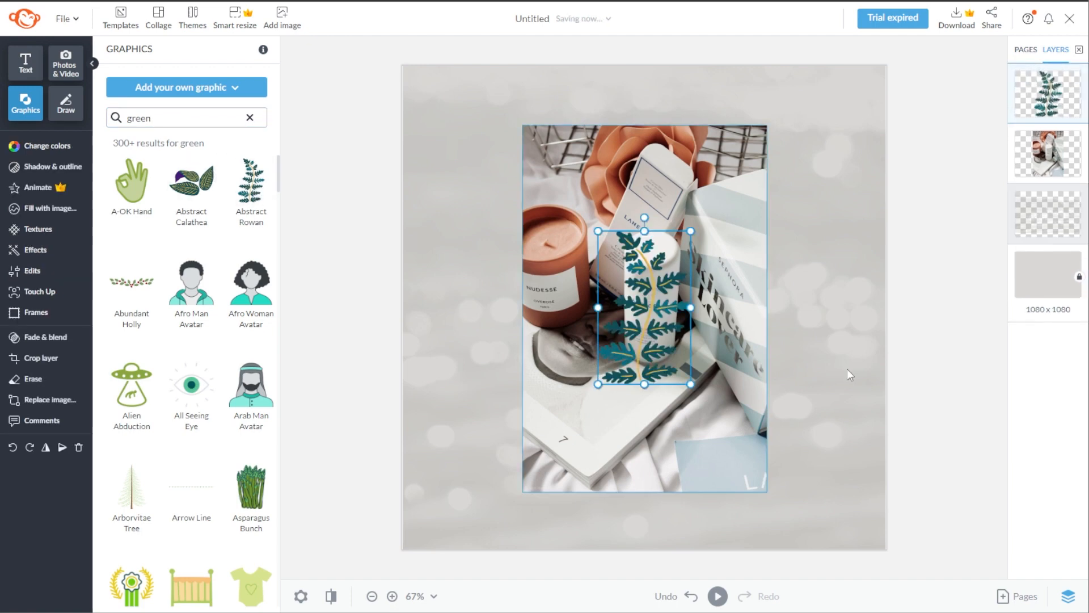
pyautogui.moveTo(690, 384); pyautogui.dragTo(785, 540)
pyautogui.moveTo(725, 376); pyautogui.dragTo(824, 373)
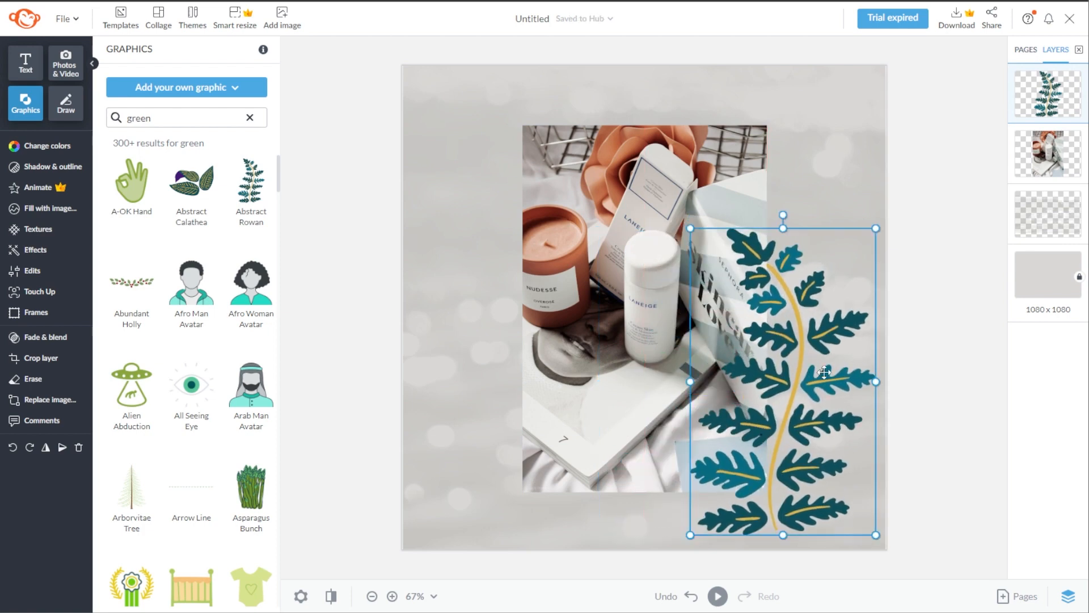
# - Change the yellow stem color of the leaf graphic from a solid to a gradient
pyautogui.click(37, 146)
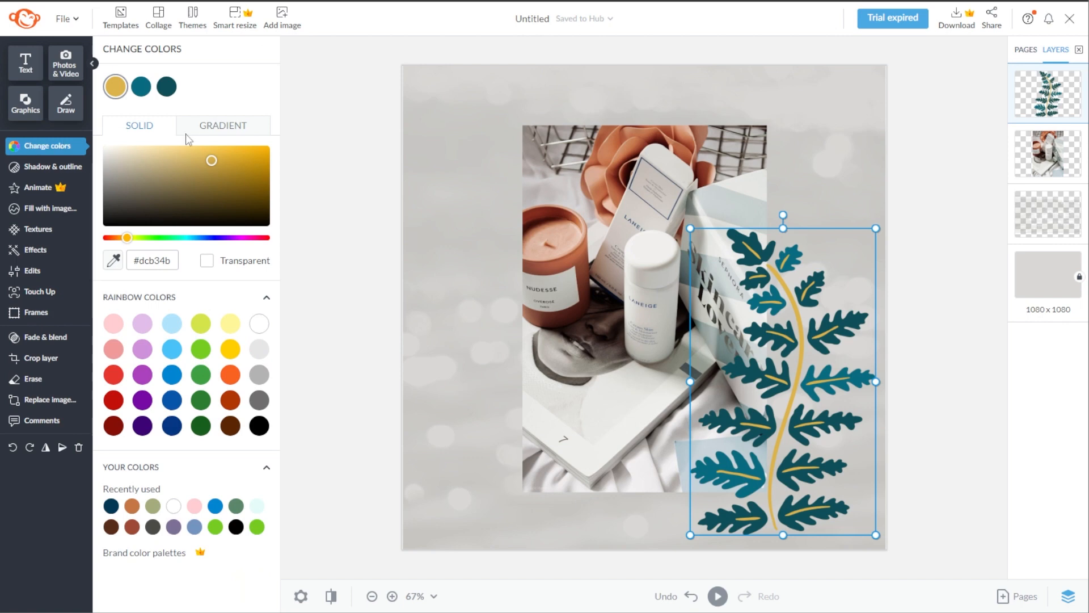
pyautogui.click(207, 130)
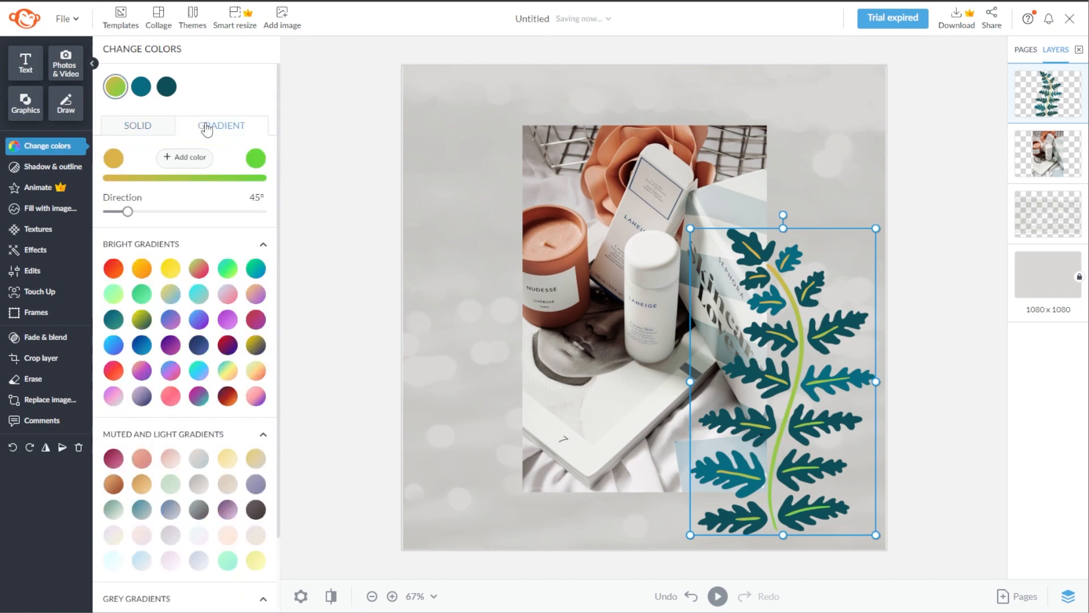
# - Examine the shadow and outline options and the image fill sources available for the leaf graphic
pyautogui.click(25, 168)
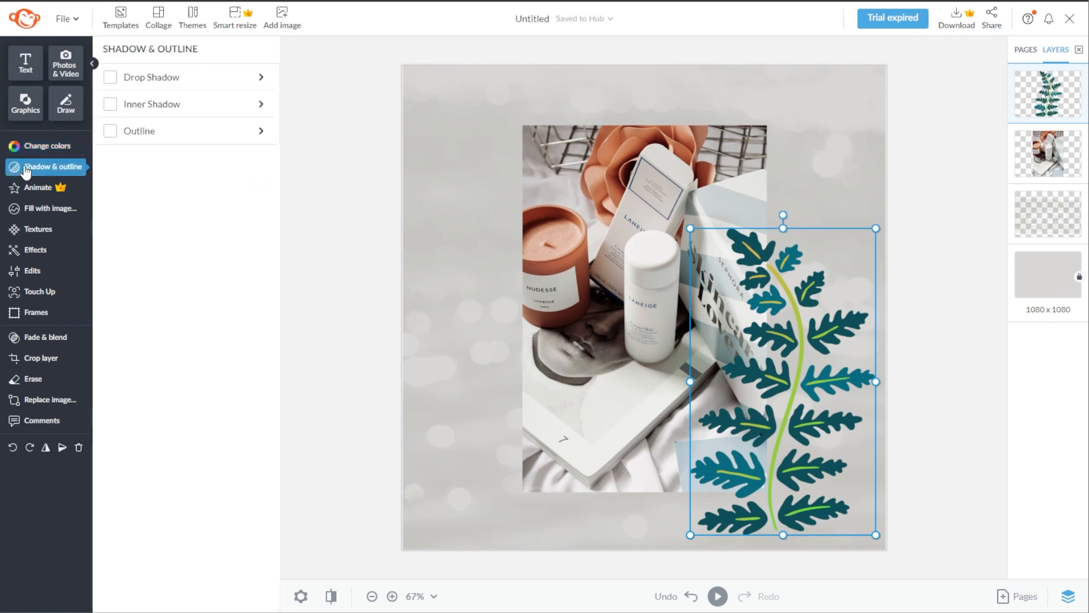
pyautogui.click(32, 208)
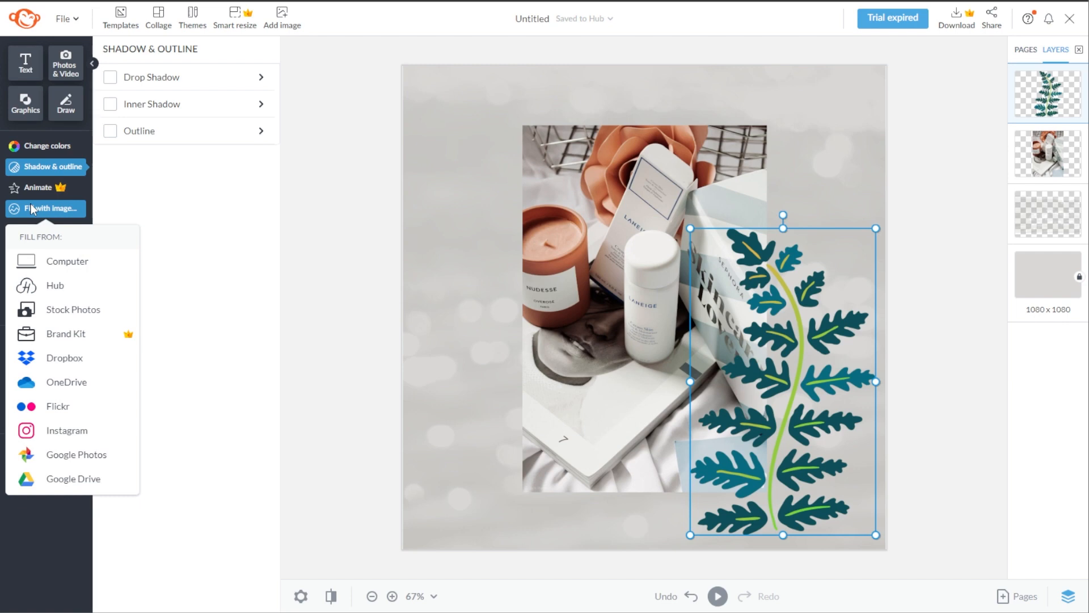
pyautogui.click(31, 209)
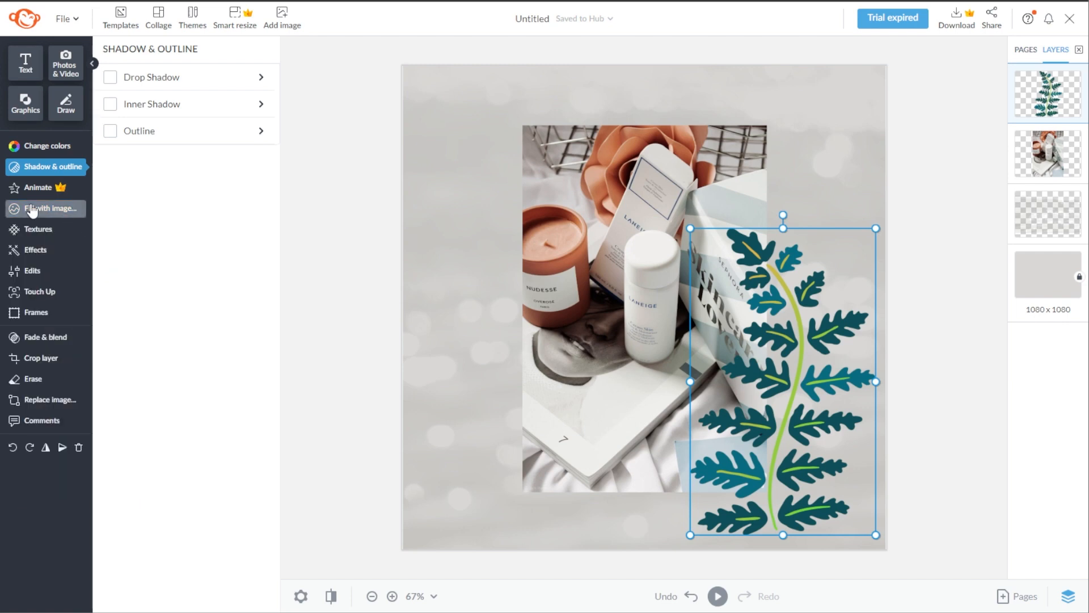
# - Add the stock photo of two laughing women holding coffee cups to the design
pyautogui.click(66, 67)
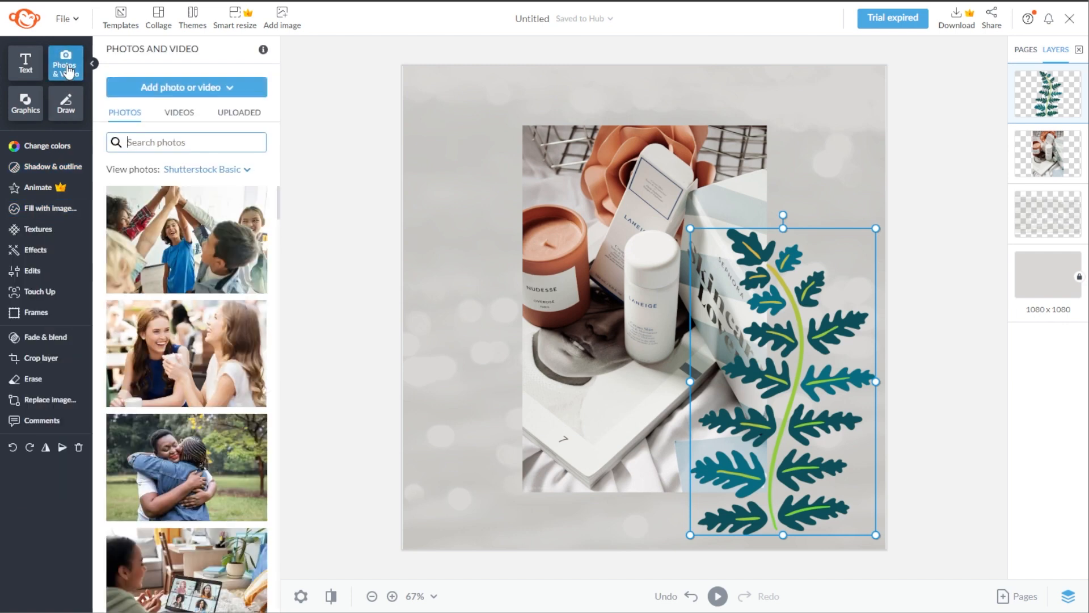
pyautogui.click(233, 95)
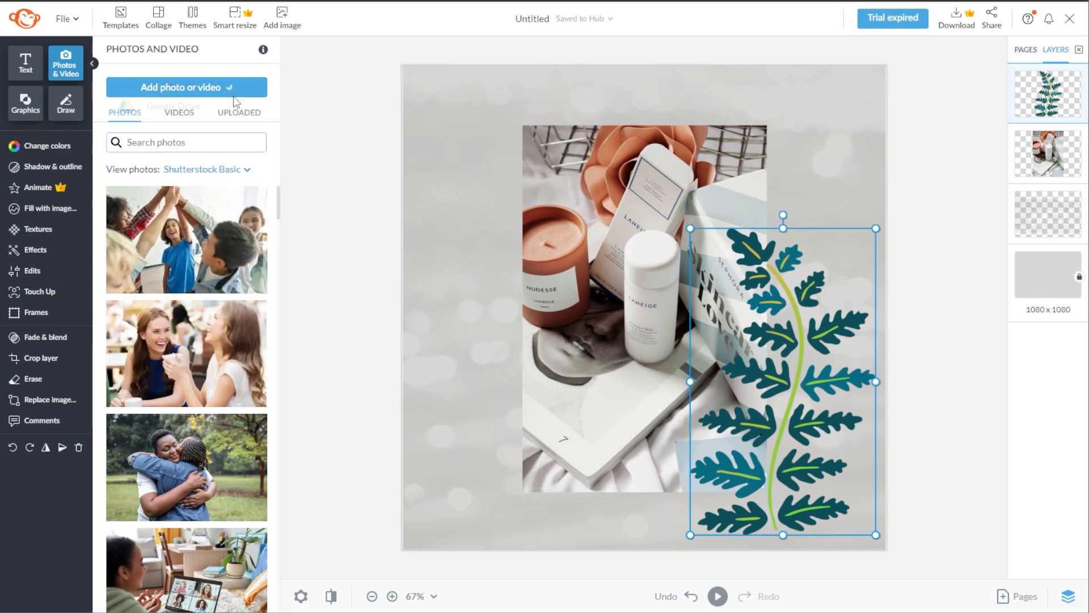
pyautogui.click(220, 374)
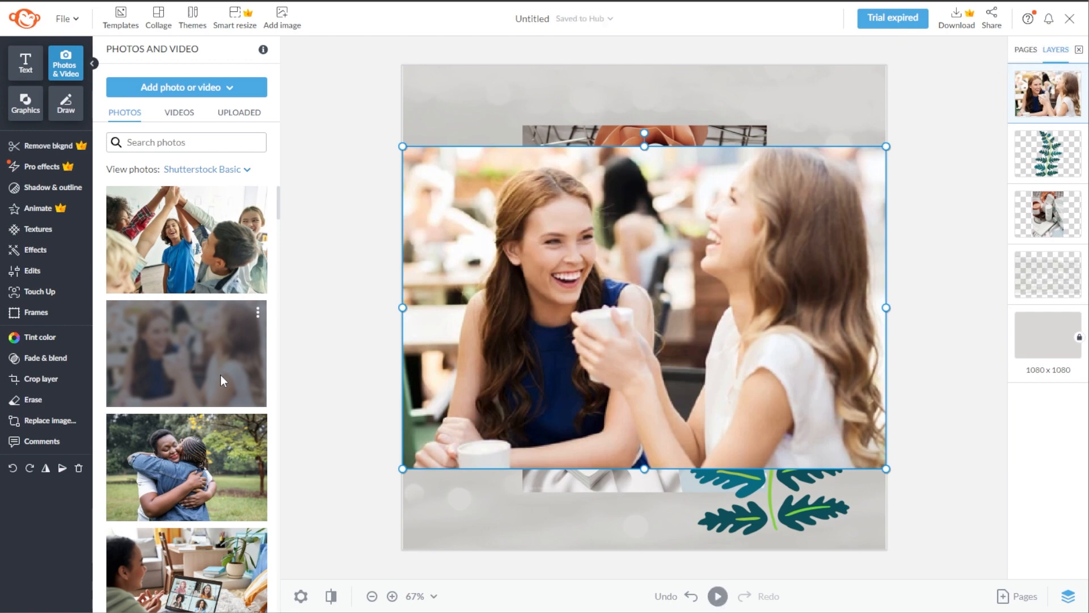
# - Add the colorful "inspire." text layout over the photo and set its font to Round Love
pyautogui.click(23, 65)
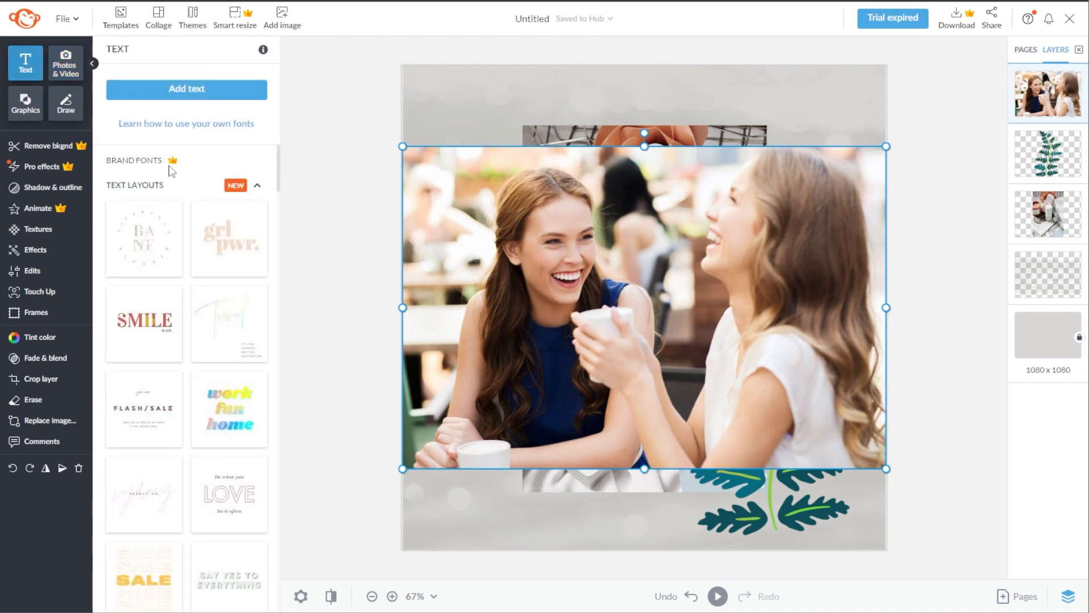
pyautogui.scroll(-10, 237, 251)
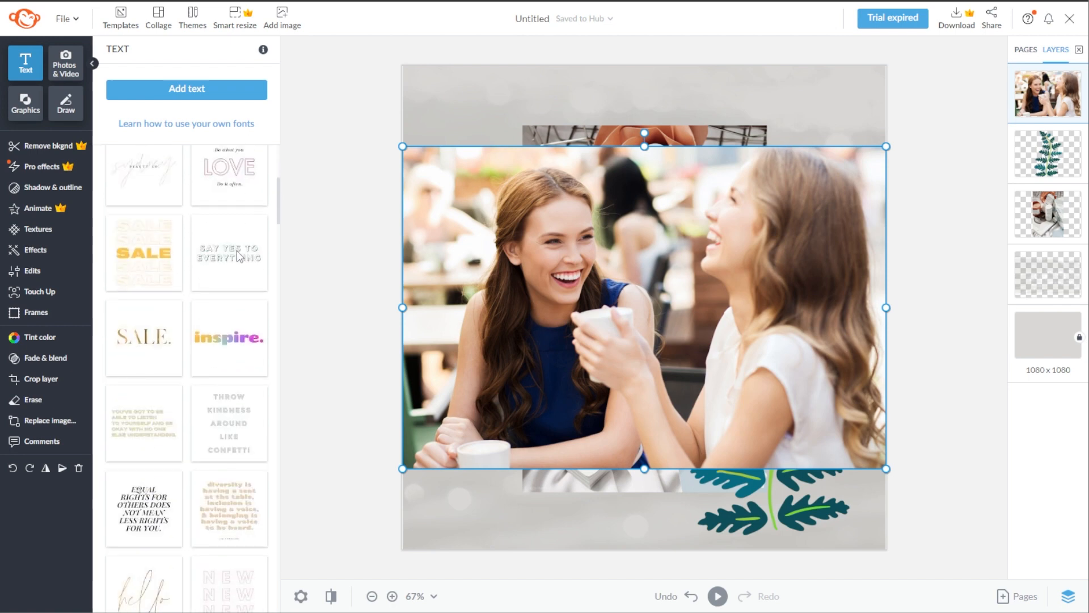
pyautogui.click(236, 209)
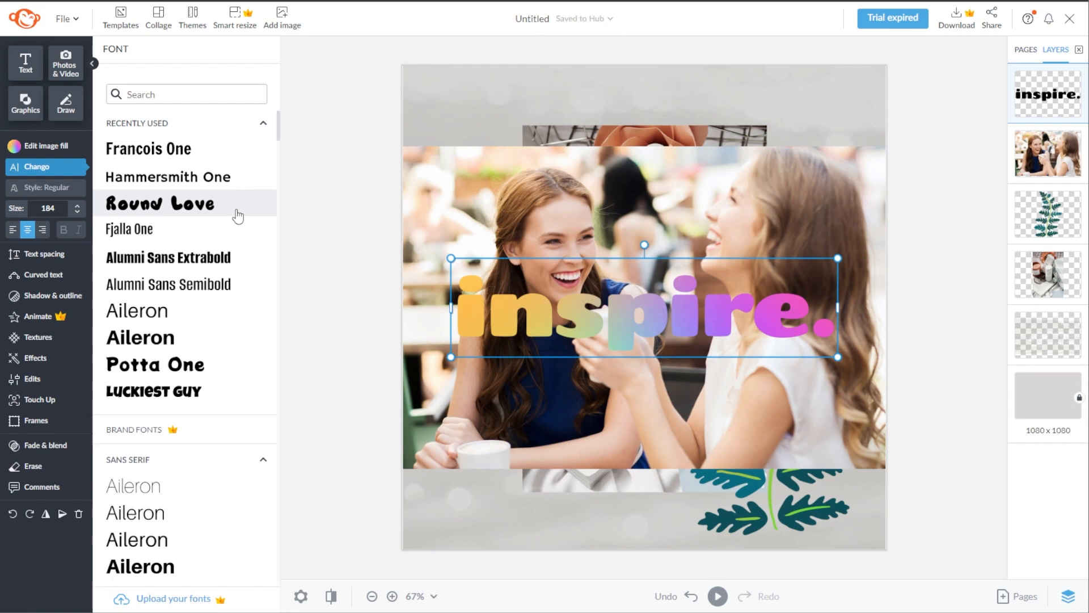
pyautogui.click(239, 216)
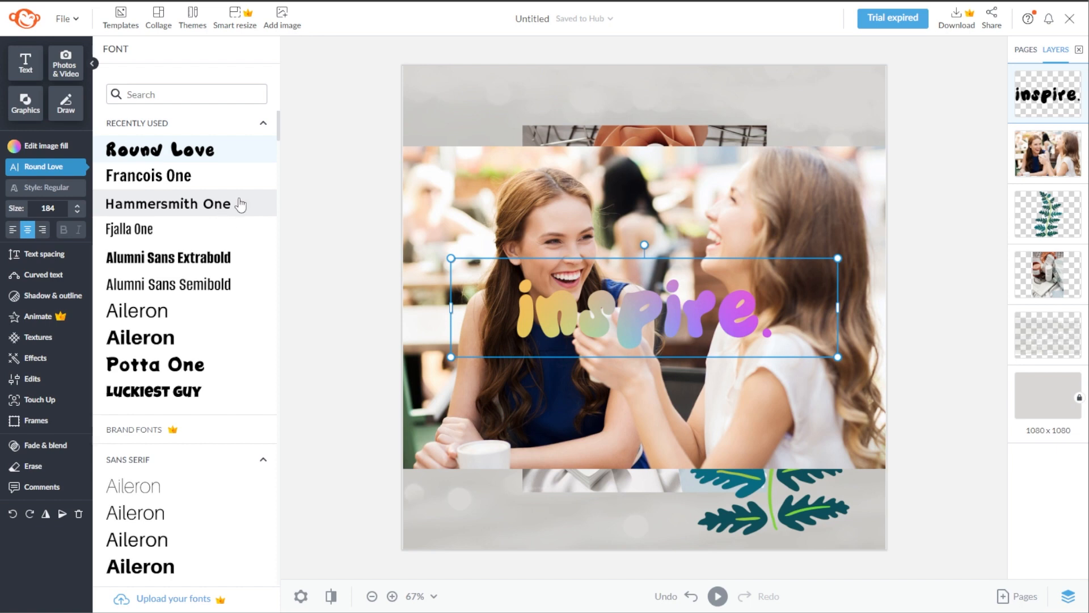
# - Move the leaf graphic's layer down to directly above the background layer
pyautogui.click(1068, 596)
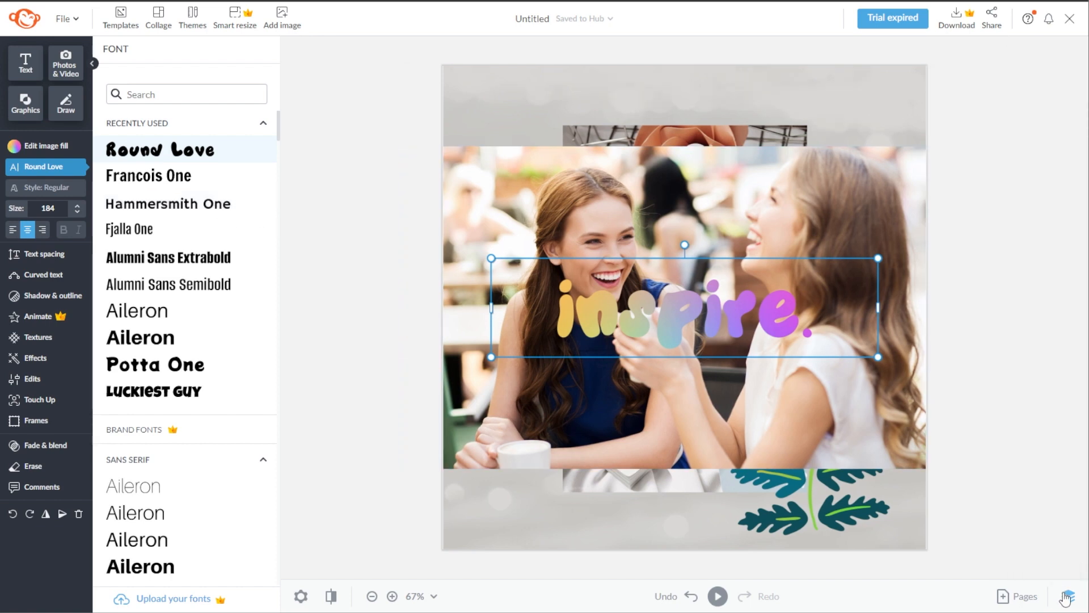
pyautogui.click(1066, 596)
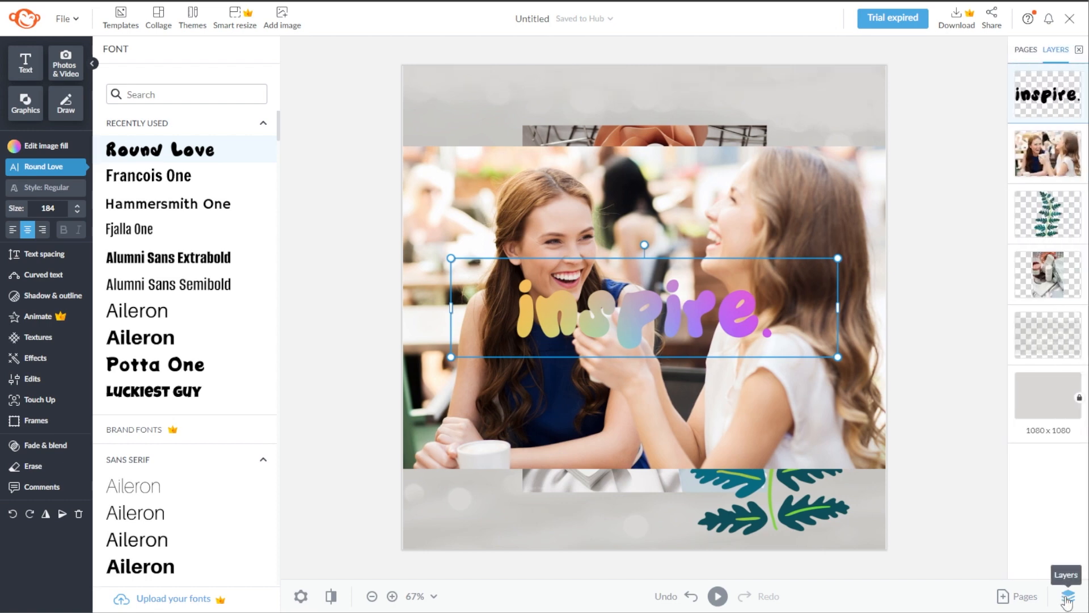
pyautogui.moveTo(1059, 227); pyautogui.dragTo(1060, 349)
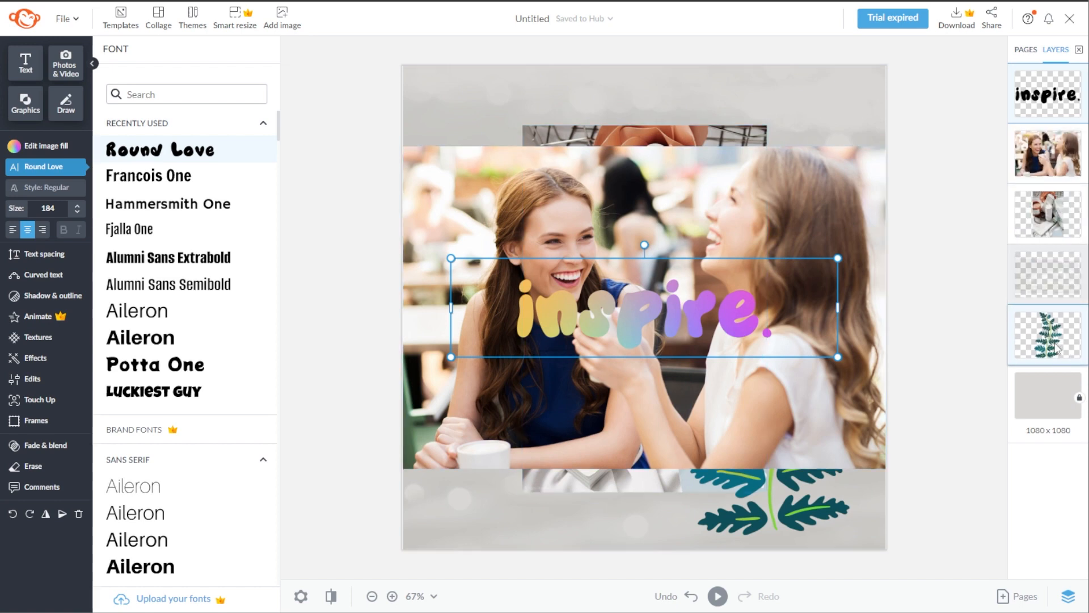
pyautogui.click(699, 462)
pyautogui.click(1047, 270)
pyautogui.click(1045, 219)
# - Move the photo of the two women above the "inspire." text layer, and raise the leaf layer to the top
pyautogui.moveTo(1045, 152); pyautogui.dragTo(1046, 94)
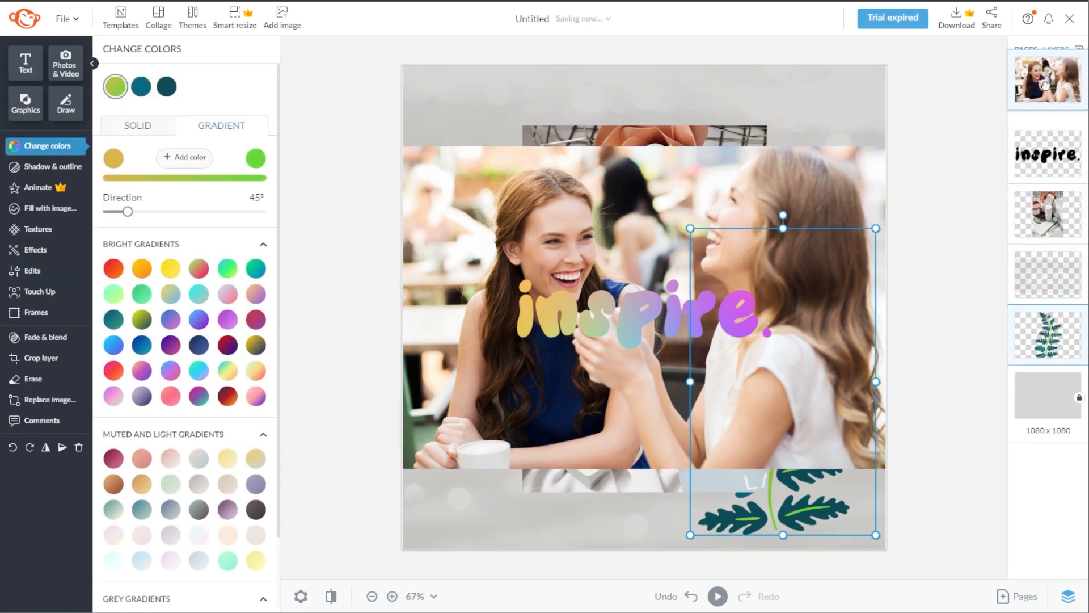
pyautogui.click(1046, 90)
pyautogui.moveTo(1047, 340); pyautogui.dragTo(1055, 94)
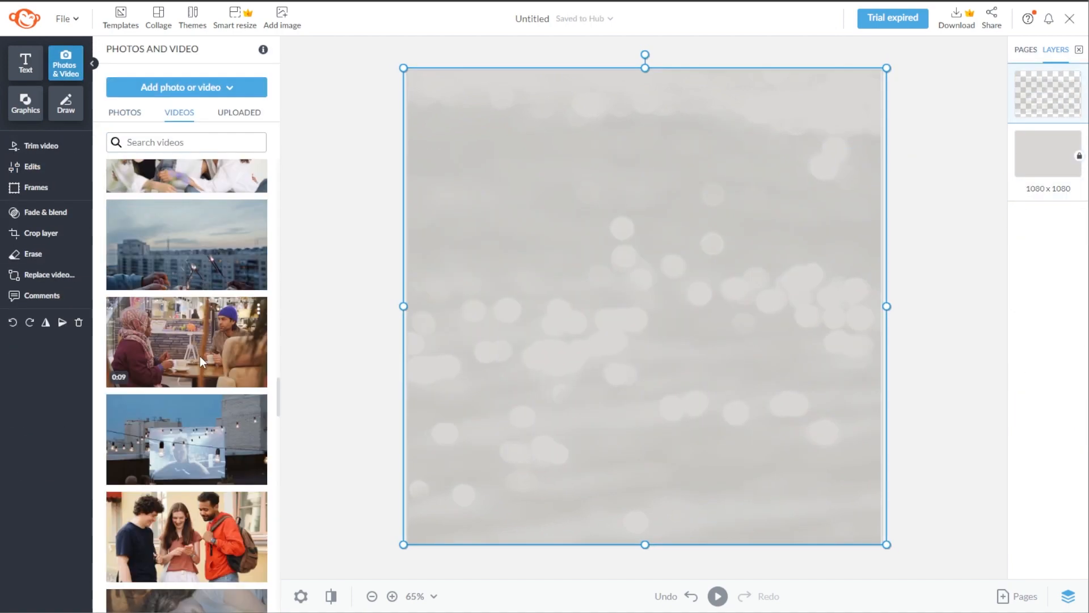
# - Search the stock videos for "nature" and place the waterfall clip with green cliffs in the design
pyautogui.click(199, 142)
pyautogui.write('nature')
pyautogui.press('Return')
pyautogui.scroll(-15, 165, 281)
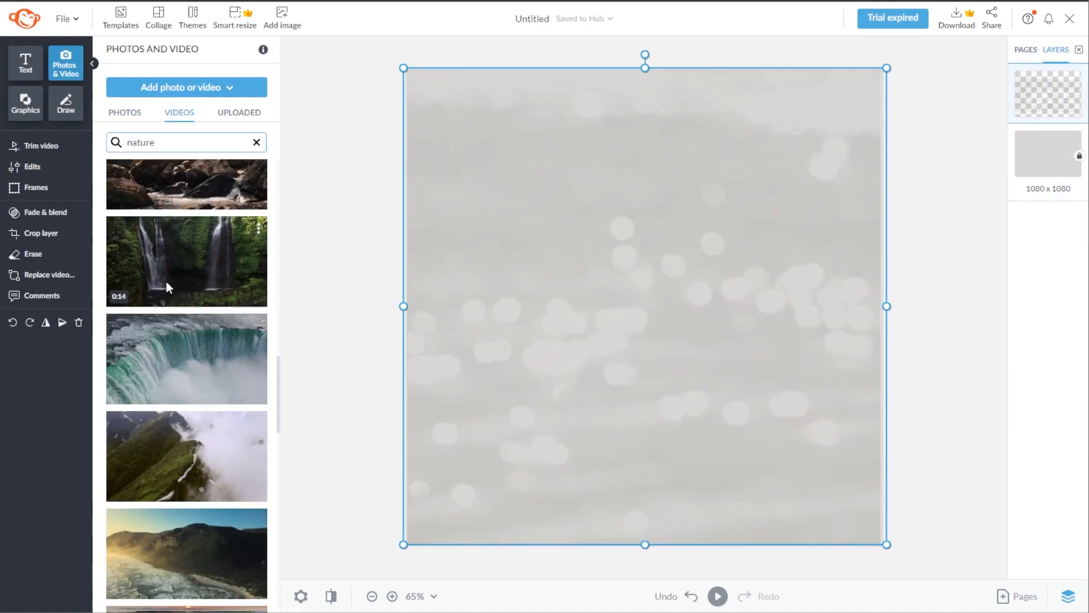
pyautogui.click(166, 281)
pyautogui.click(325, 397)
pyautogui.click(11, 165)
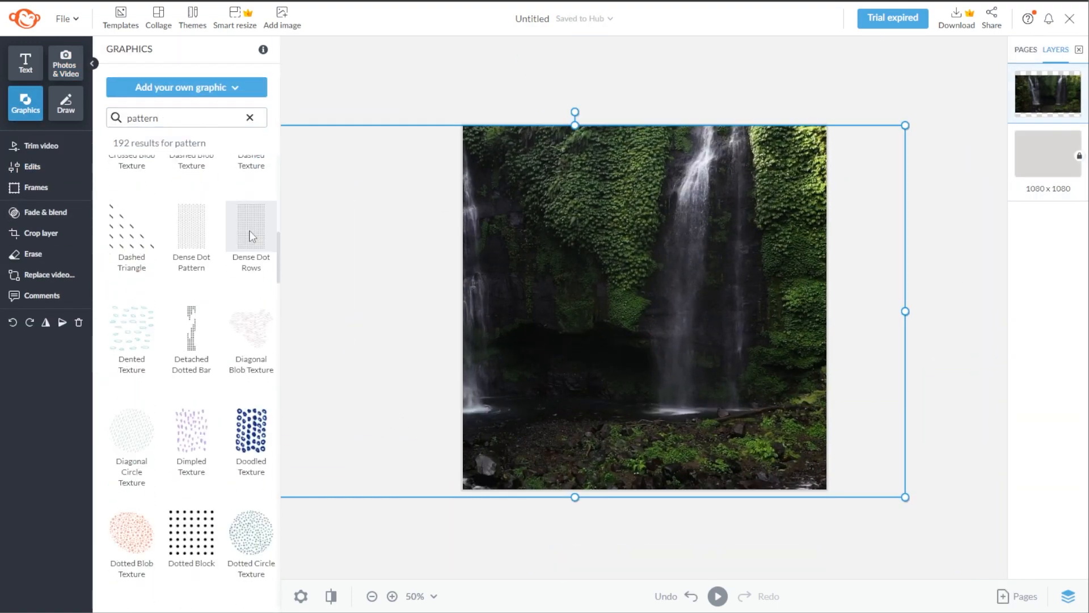
# - Add a dot pattern graphic from the "pattern" results over the waterfall video and change its blend mode
pyautogui.click(251, 236)
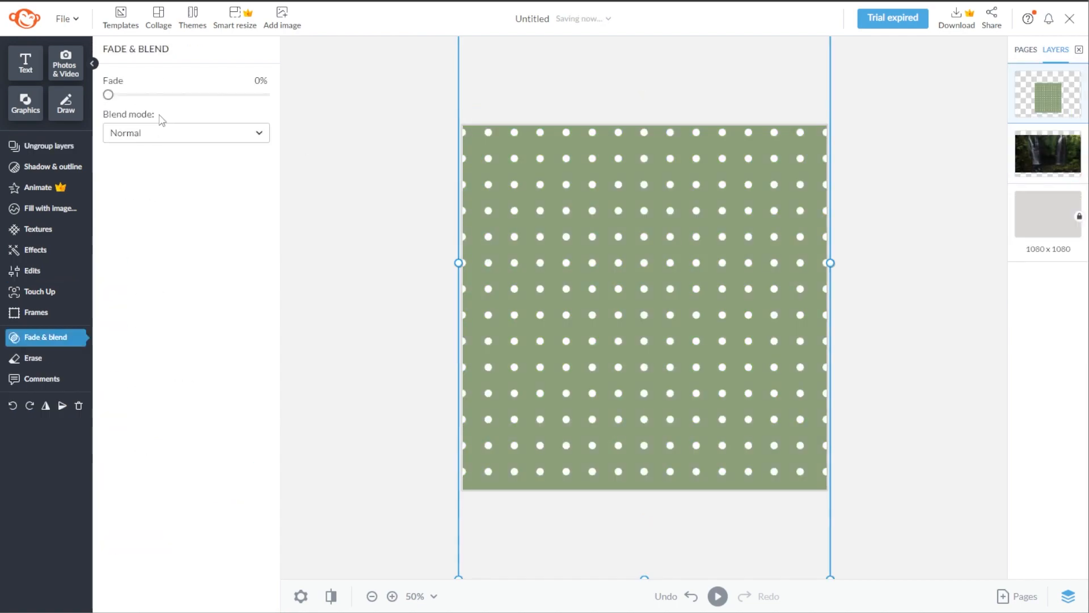
pyautogui.click(160, 131)
pyautogui.click(171, 290)
pyautogui.click(371, 277)
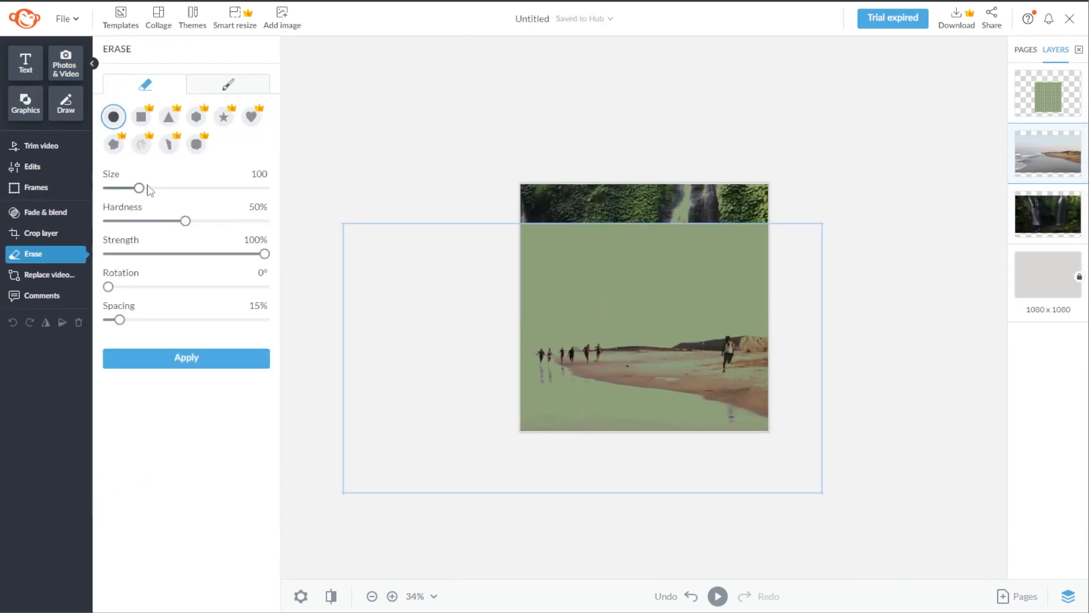
# - Erase the sky area of the beach video layer to reveal the waterfall behind it
pyautogui.moveTo(116, 254)
pyautogui.mouseDown()
pyautogui.moveTo(153, 260)
pyautogui.moveTo(127, 254)
pyautogui.mouseUp()
pyautogui.moveTo(659, 302)
pyautogui.mouseDown()
pyautogui.moveTo(574, 307)
pyautogui.moveTo(617, 307)
pyautogui.mouseUp()
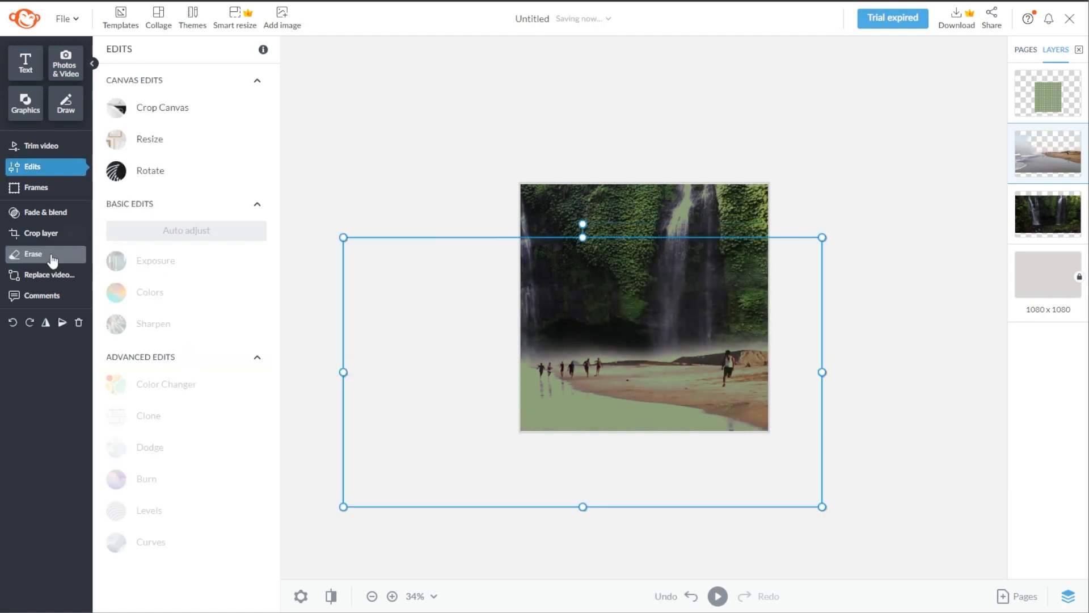
pyautogui.click(33, 254)
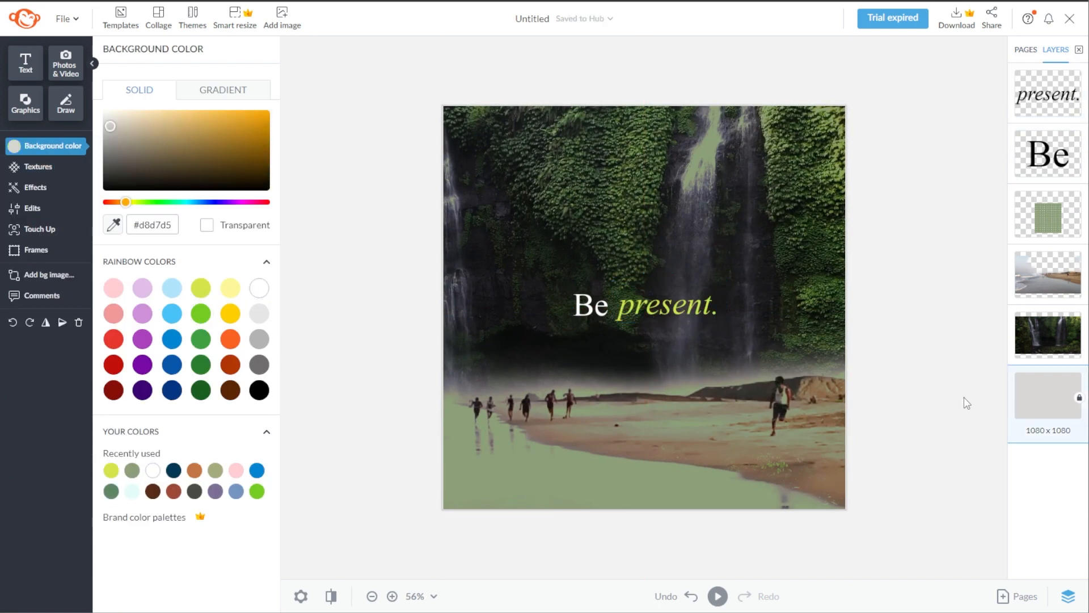
# - Play a preview of the "Be present." video design
pyautogui.click(718, 596)
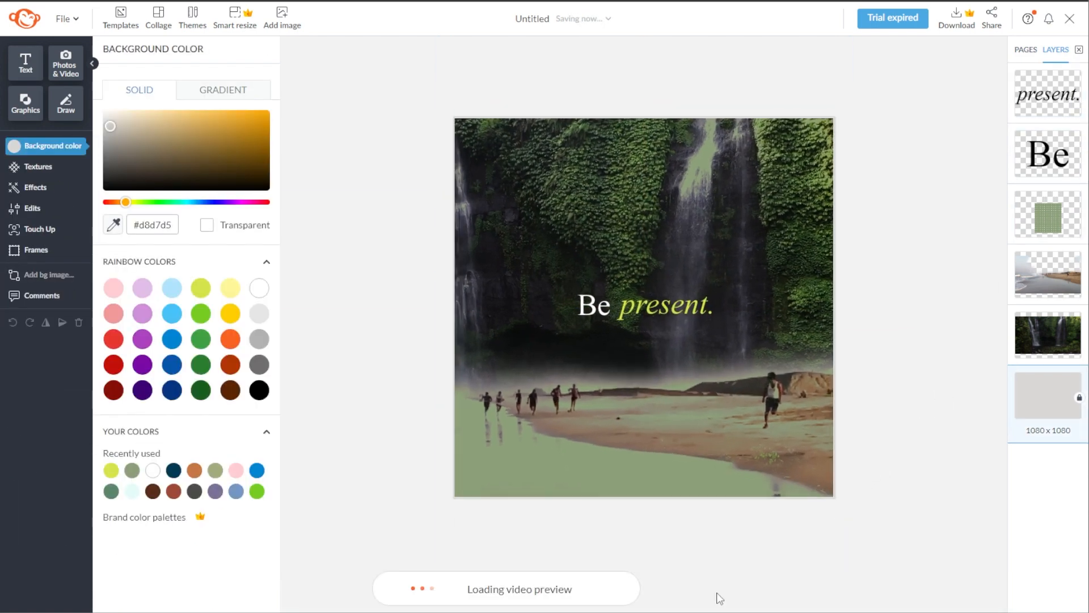